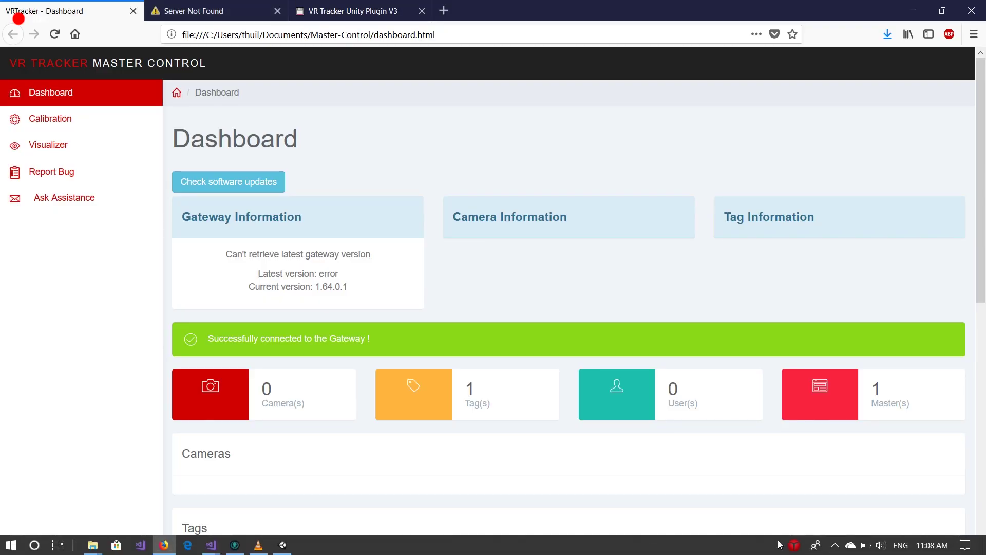
pyautogui.click(835, 545)
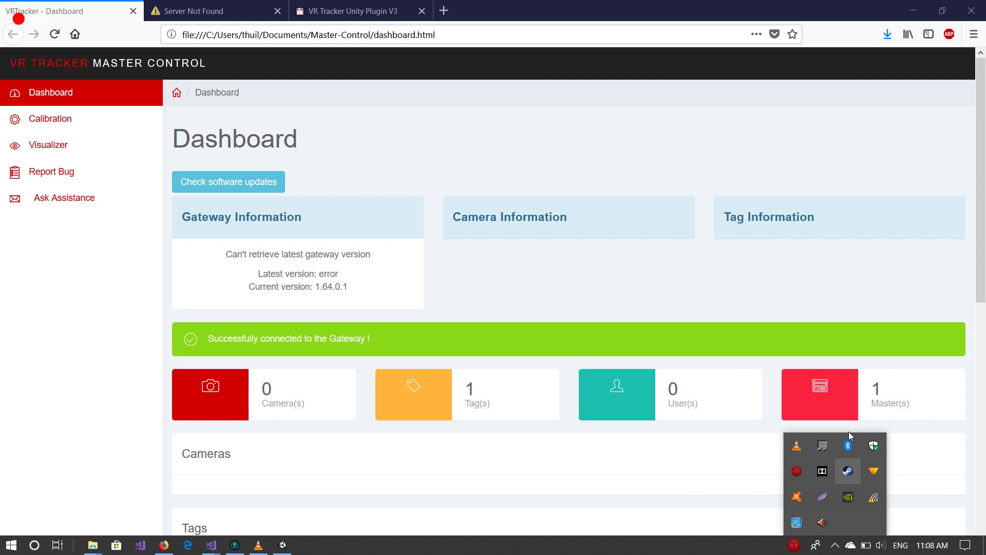
pyautogui.click(873, 497)
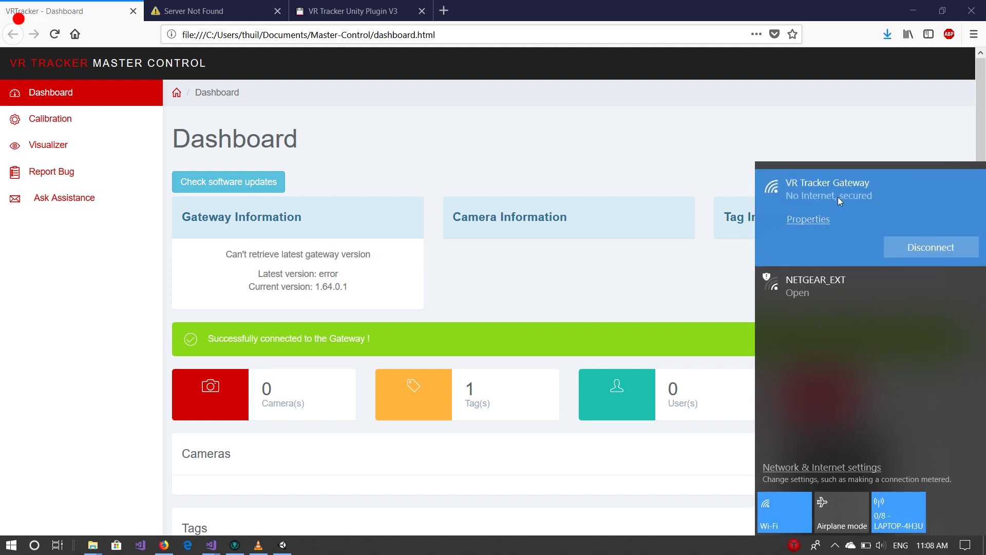
pyautogui.click(514, 106)
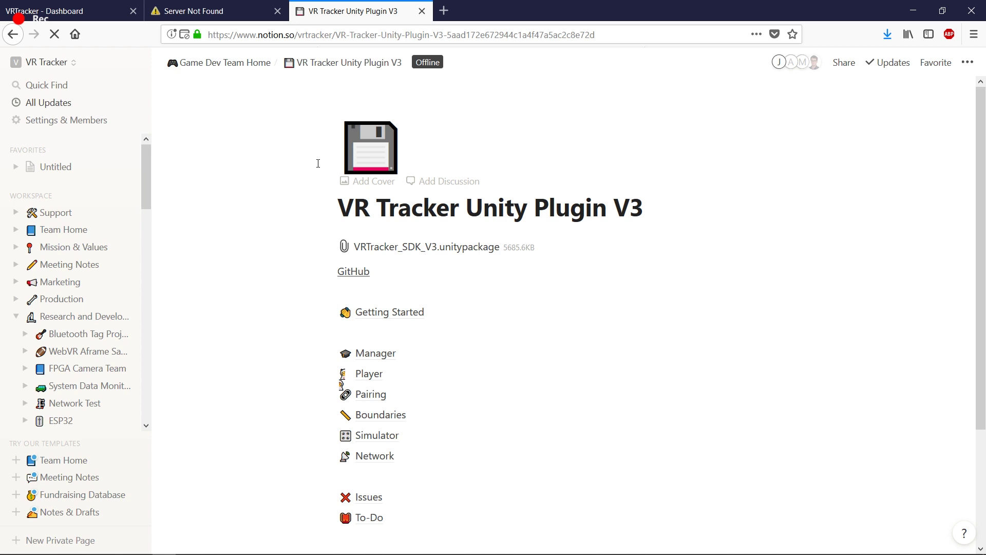
# Step: Leave the VR Tracker Unity Plugin V3 Notion page and return to the Unity editor
pyautogui.hotkey('alt', 'Tab')
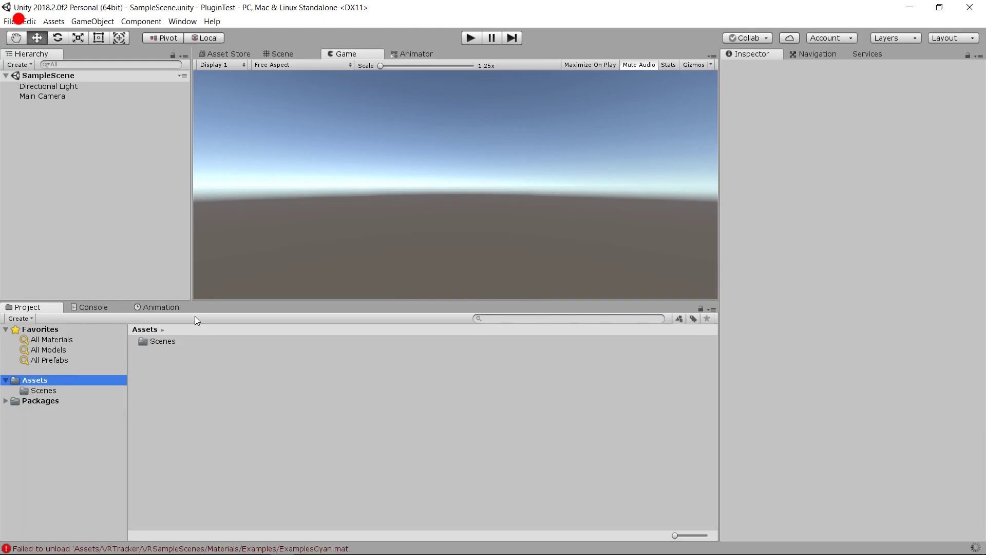
# Step: Import all files of the VRTracker_UnityPluginV3.1 unitypackage from the Desktop into Assets
pyautogui.click(130, 171)
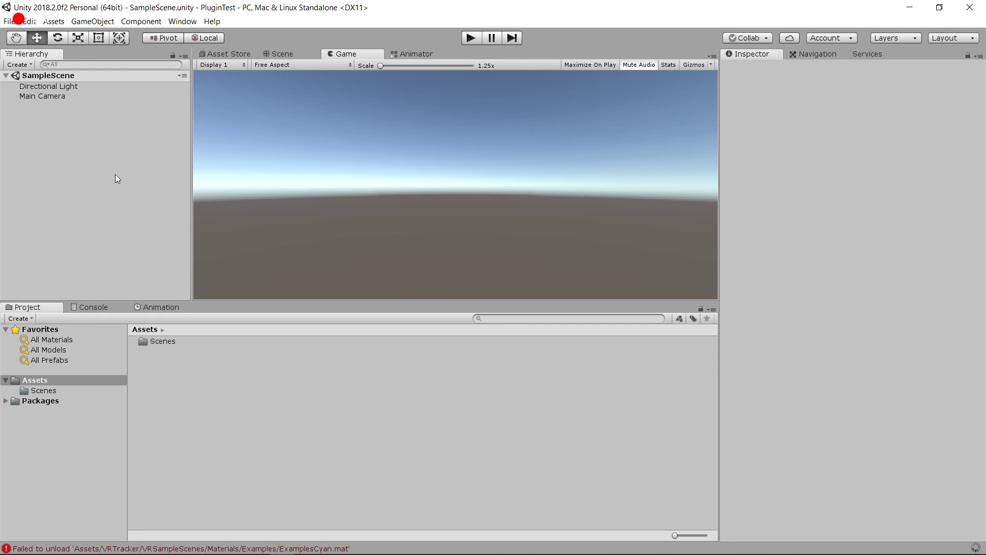
pyautogui.click(35, 390)
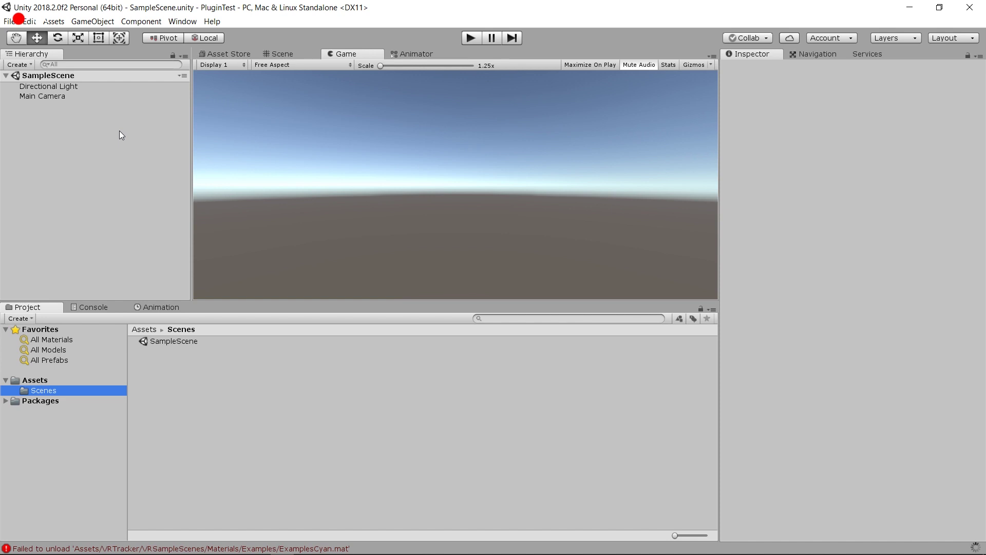
pyautogui.hotkey('alt', 'Tab')
pyautogui.doubleClick(522, 405)
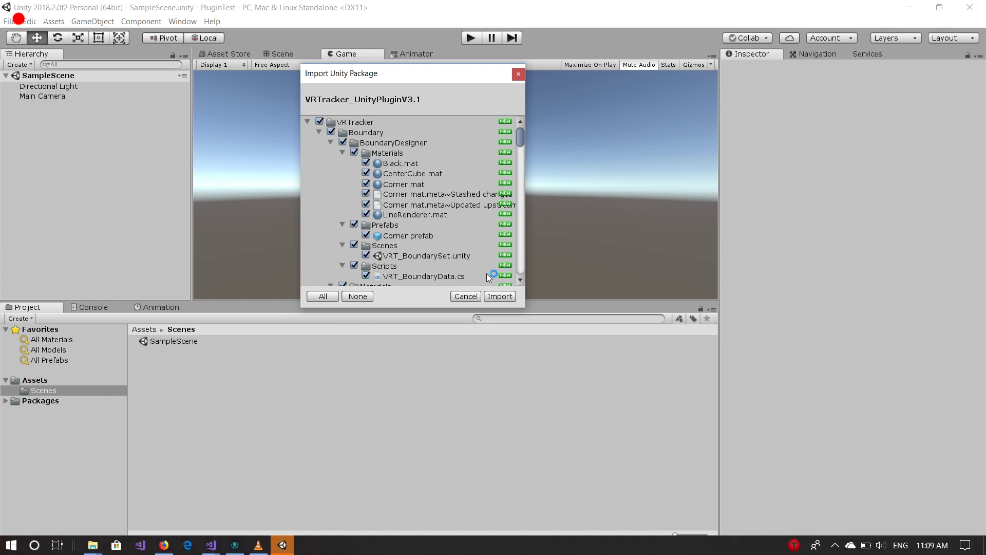
pyautogui.click(501, 296)
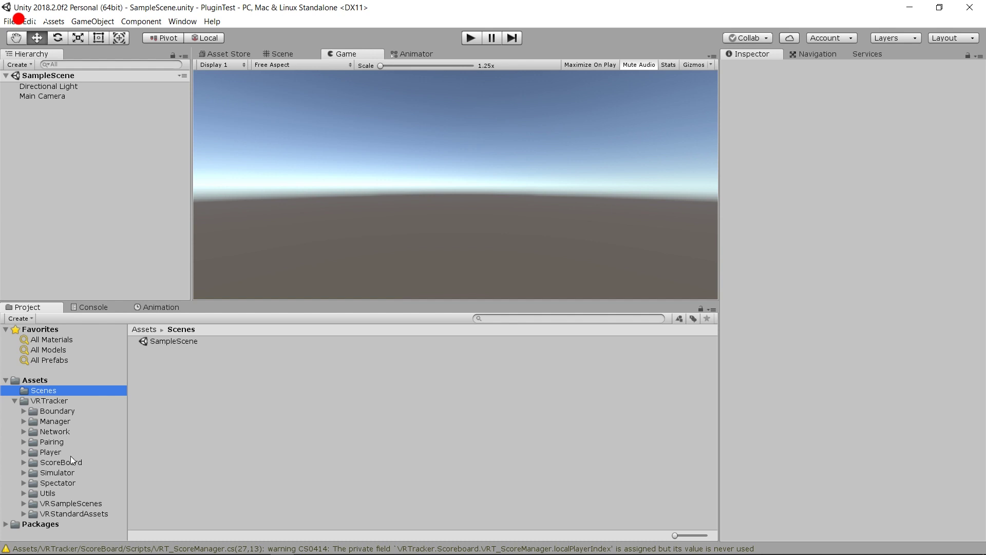
# Step: Browse the VRTracker Boundary, Manager, Network, Pairing and Player folders, ending on Player
pyautogui.click(47, 401)
pyautogui.click(52, 412)
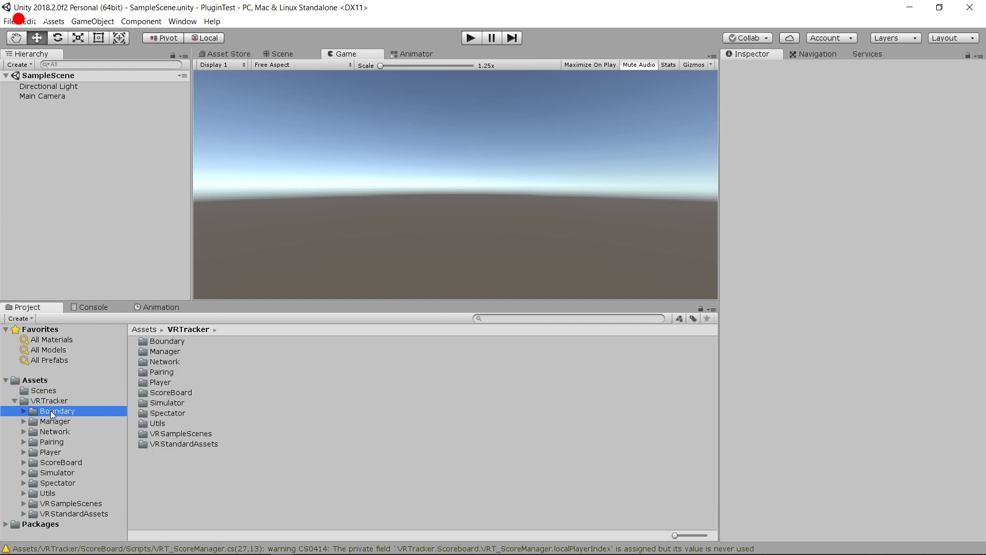
pyautogui.click(108, 421)
pyautogui.press('Down')
pyautogui.press('Down')
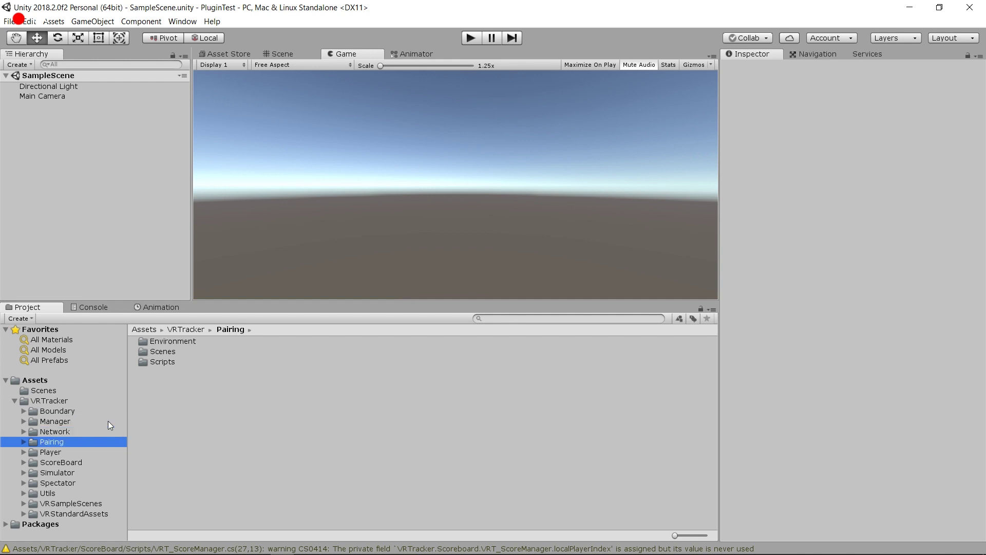
pyautogui.press('Down')
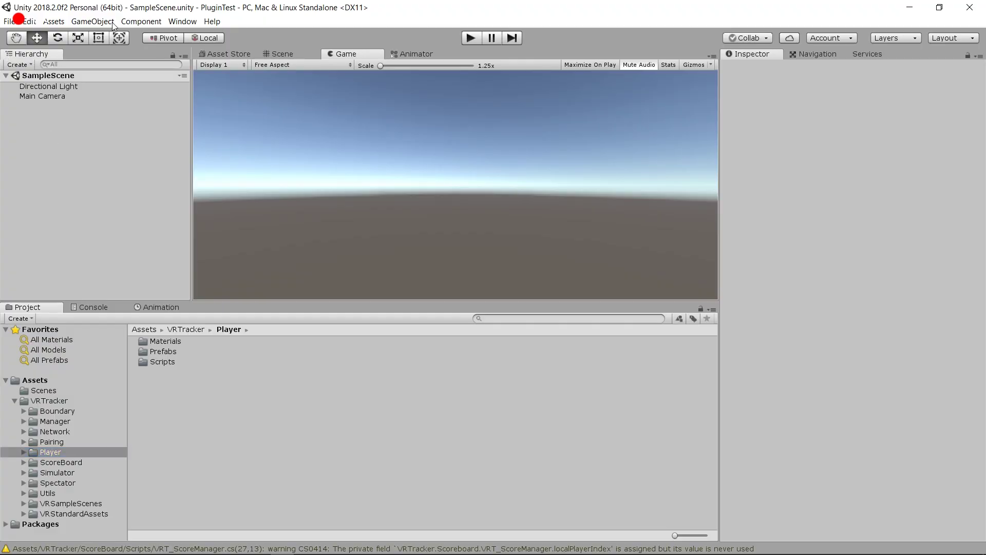
pyautogui.click(113, 23)
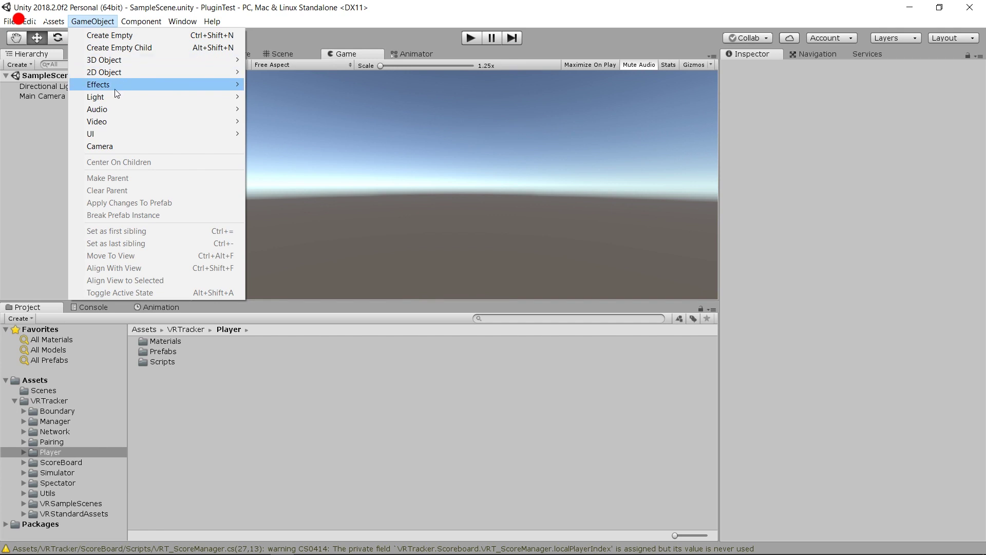
# Step: Create a Cube, attach VRT_Follow Tag, and set Tag Type To Follow to Left Controller
pyautogui.moveTo(118, 60)
pyautogui.click(261, 62)
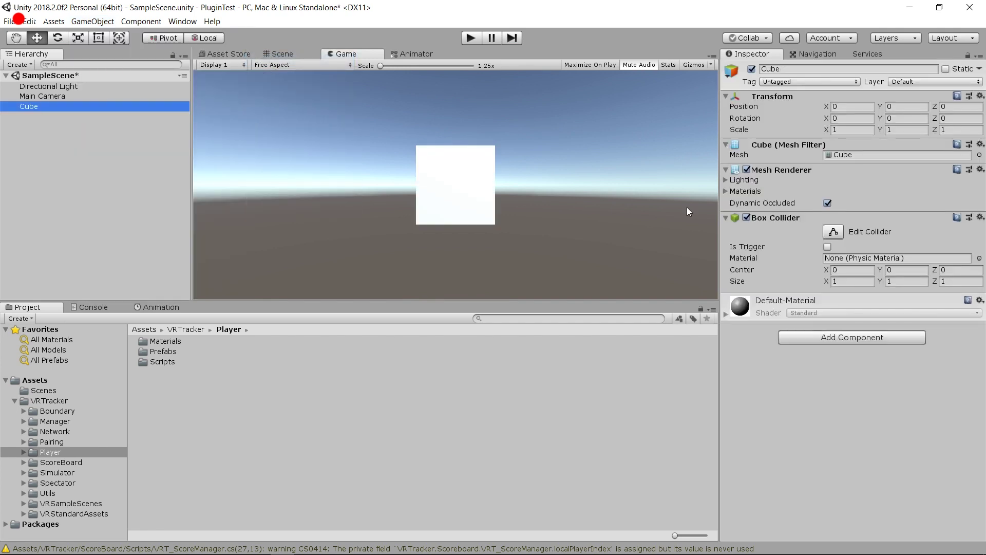
pyautogui.click(837, 338)
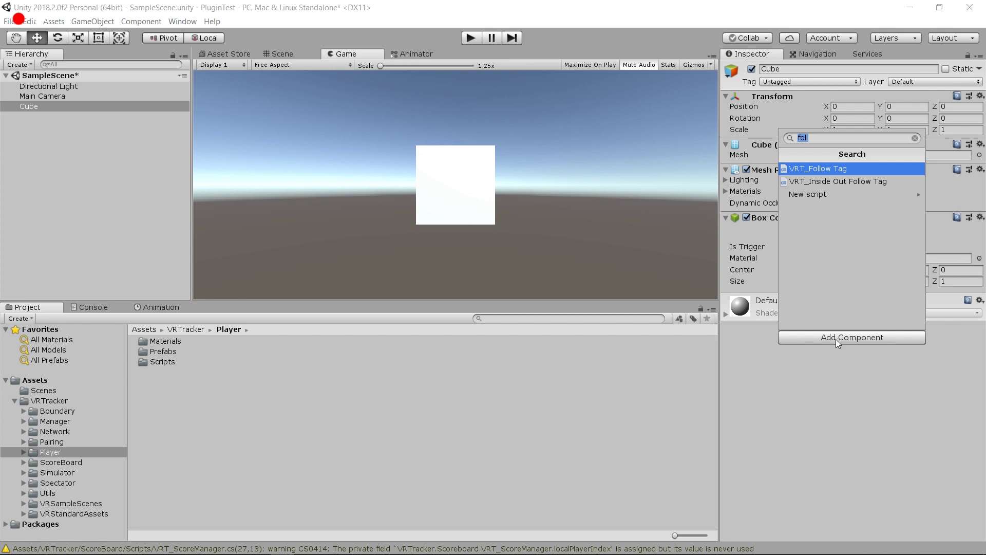
pyautogui.click(819, 169)
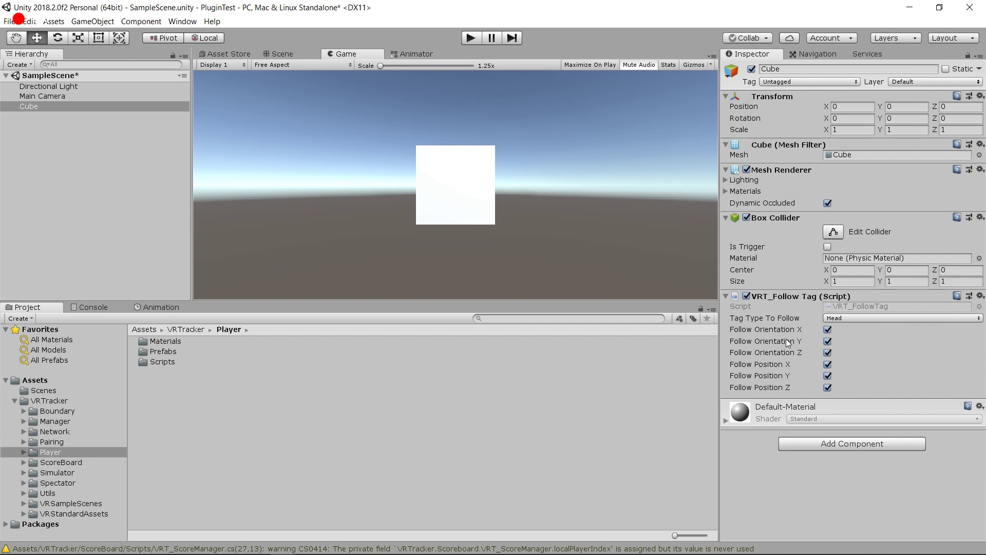
pyautogui.click(835, 316)
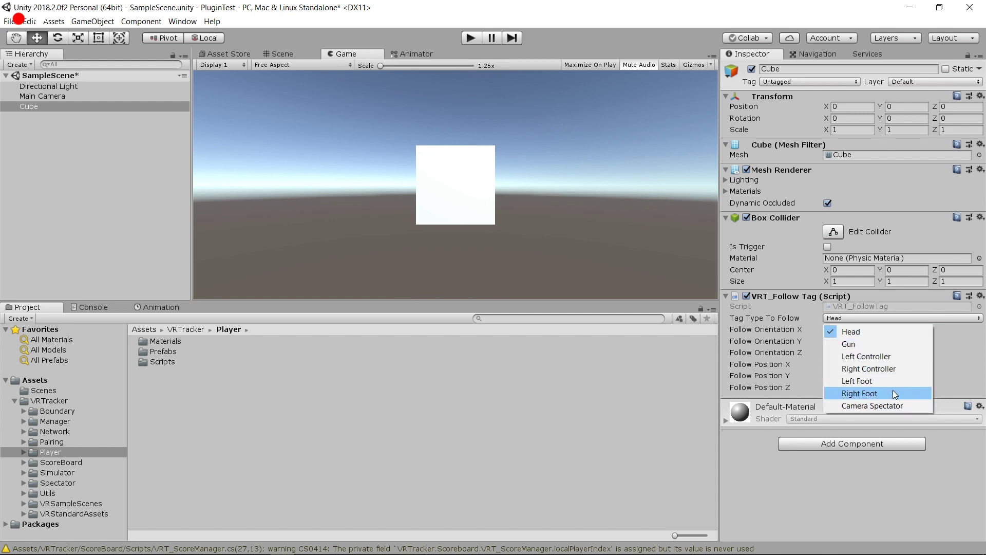
pyautogui.click(888, 357)
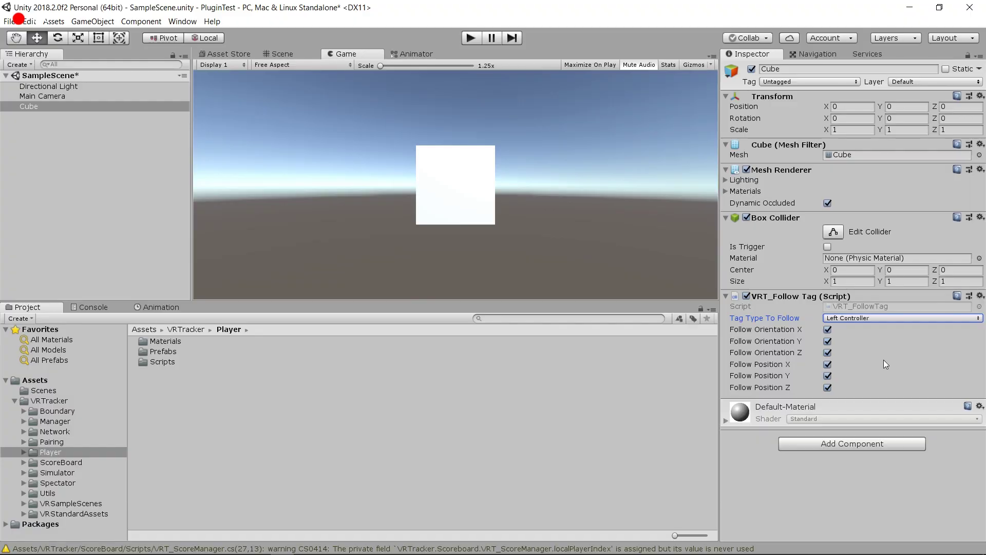
pyautogui.click(886, 317)
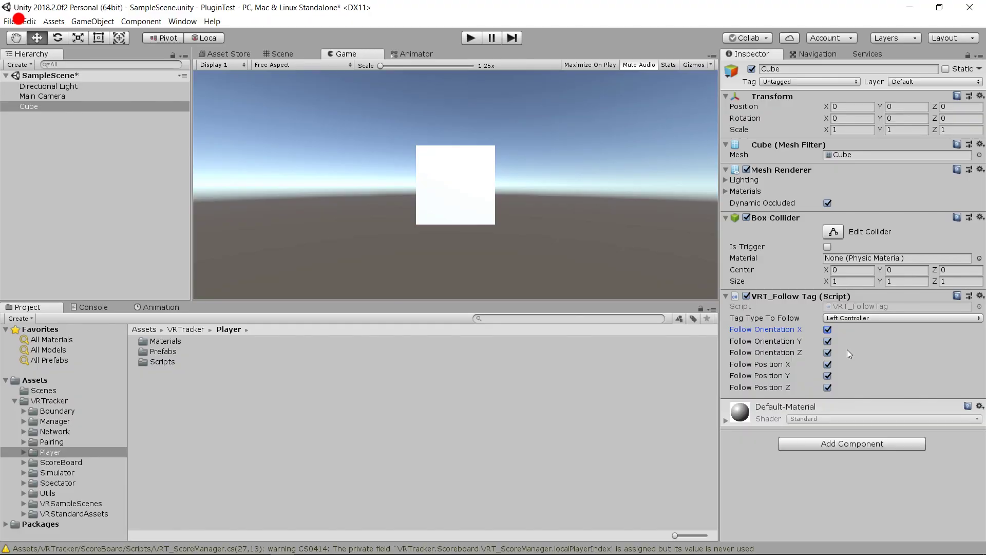
# Step: Deselect the cube, save SampleScene, and load the VRT_PairingExample scene from Pairing/Scenes
pyautogui.click(59, 145)
pyautogui.hotkey('ctrl', 's')
pyautogui.click(56, 442)
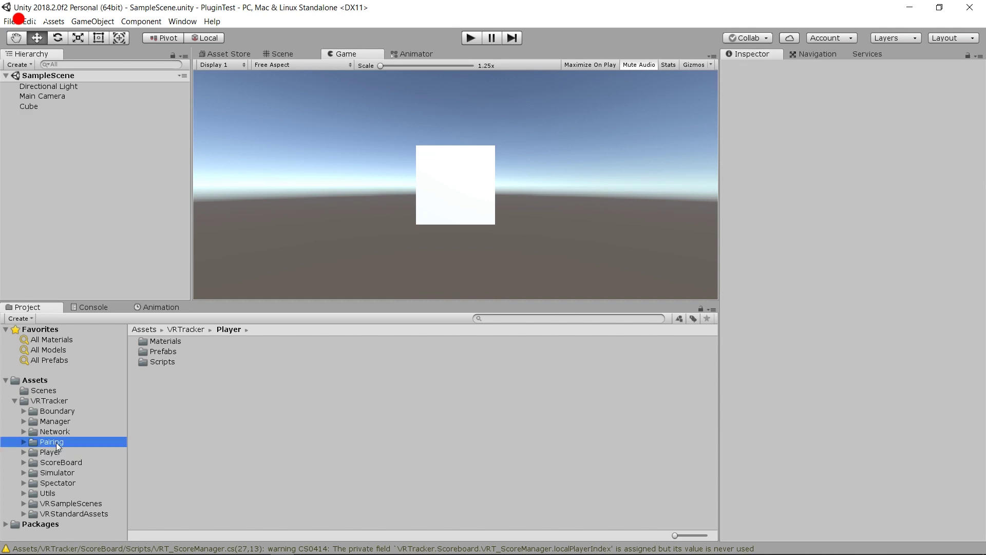
pyautogui.doubleClick(160, 351)
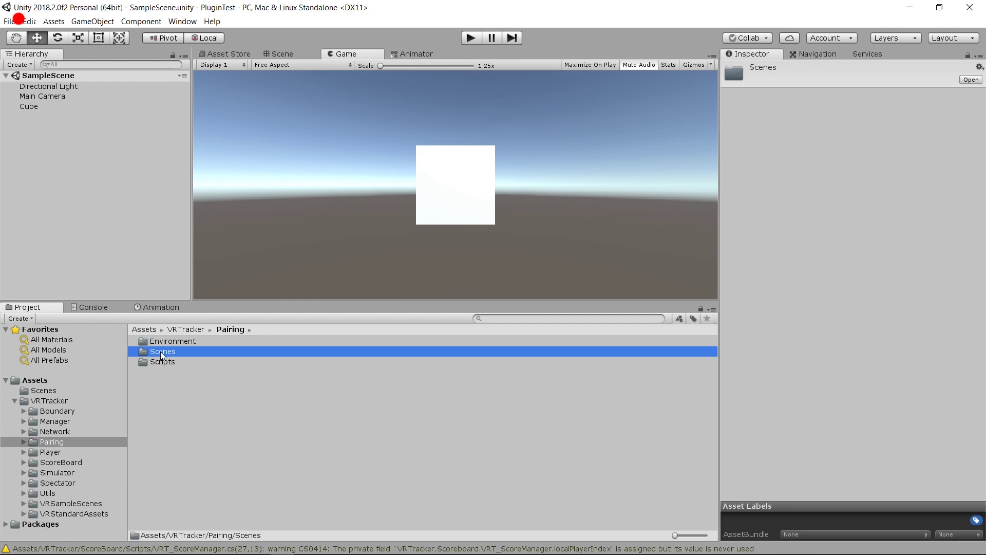
pyautogui.doubleClick(175, 351)
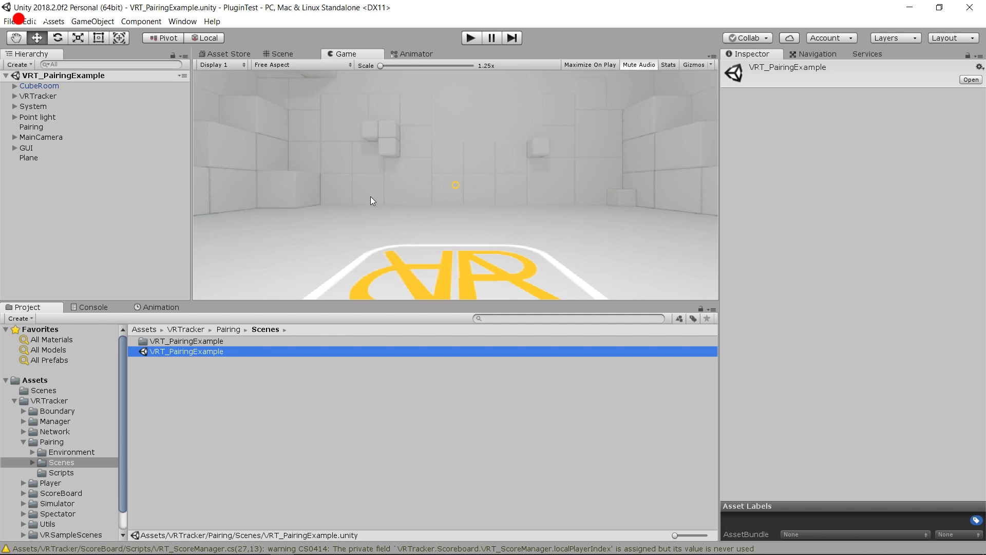
# Step: Check in Build Settings that VRT_PairingExample is index 0 and SampleScene index 1
pyautogui.click(9, 21)
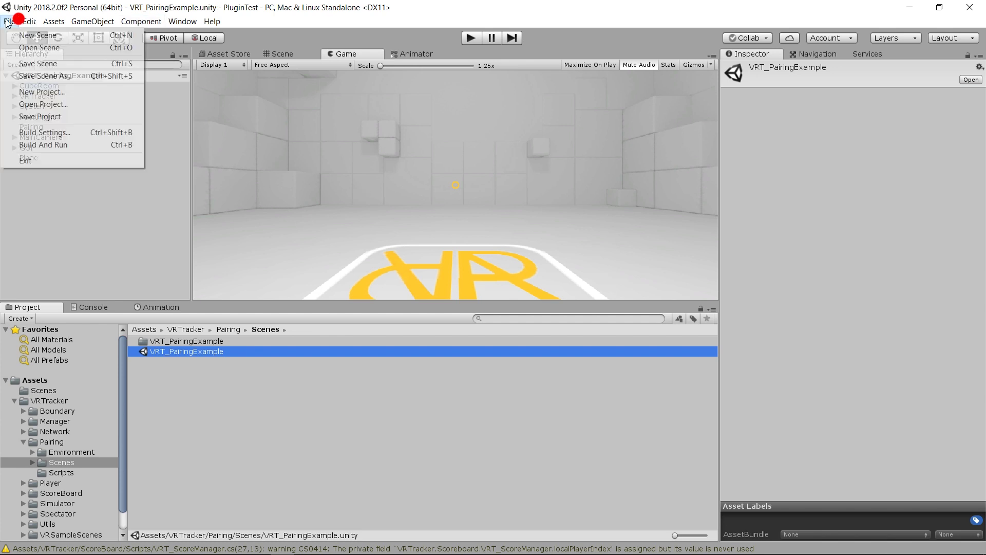
pyautogui.click(44, 132)
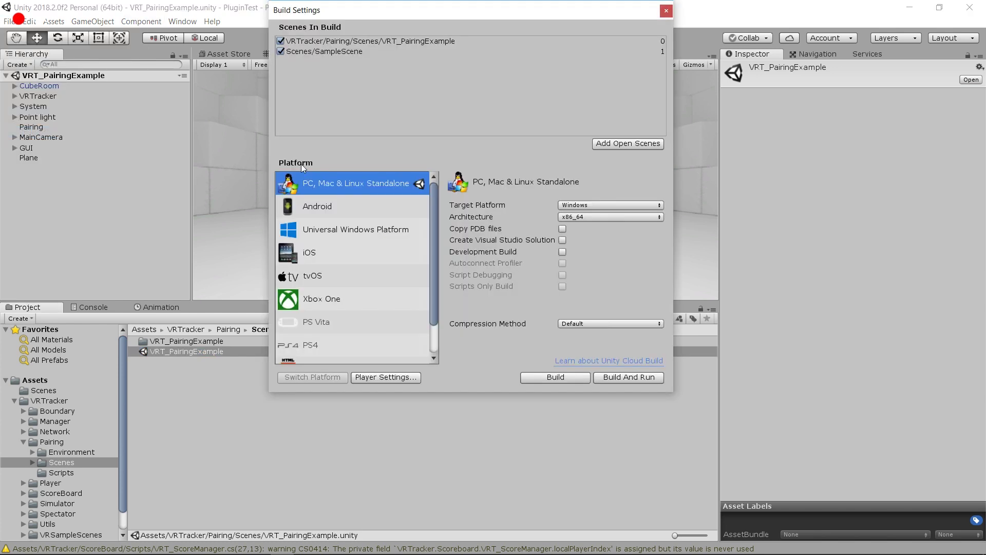
pyautogui.click(392, 41)
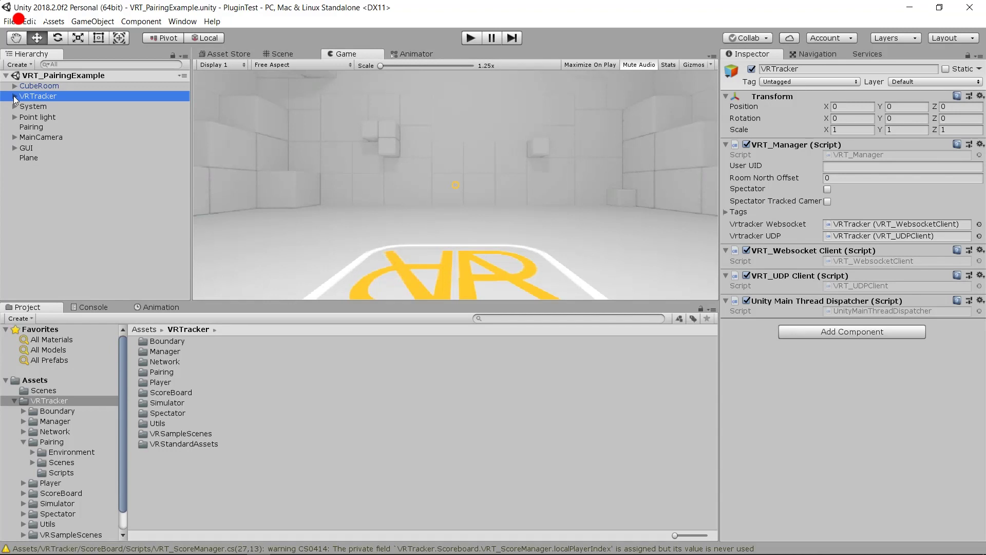
# Step: Inspect Pairing and VRTracker, then expand VRTracker and select Tag_LeftController's VRT_Tag Head
pyautogui.click(27, 128)
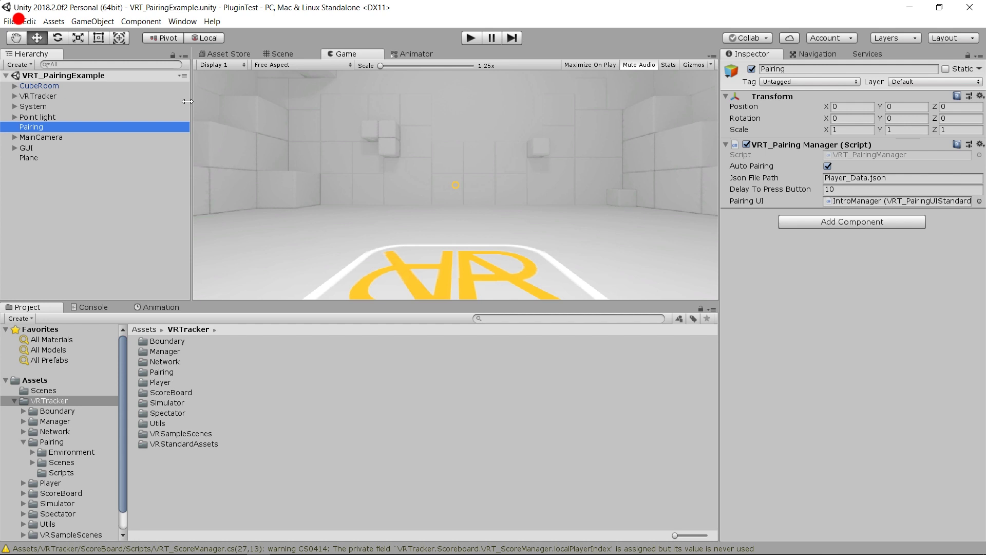
pyautogui.click(29, 98)
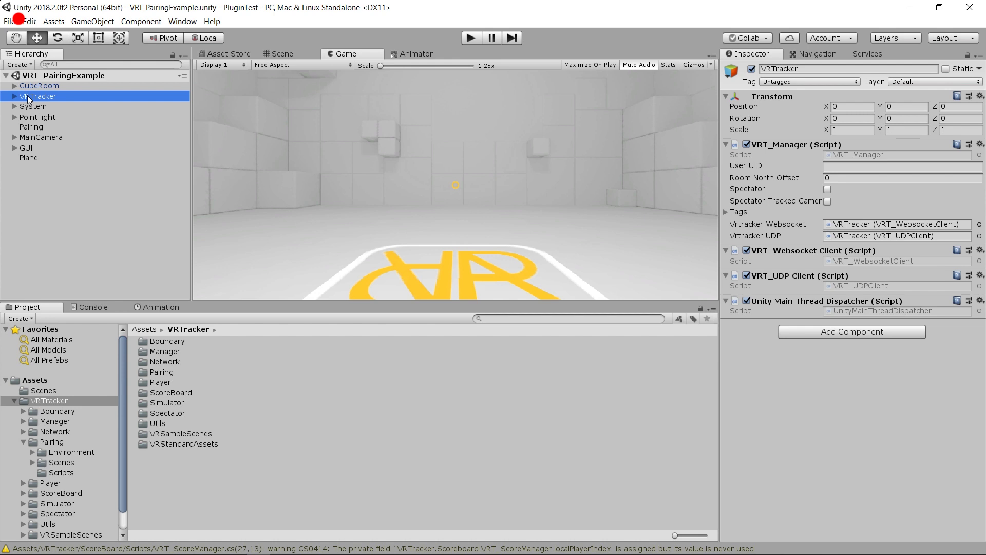
pyautogui.click(15, 97)
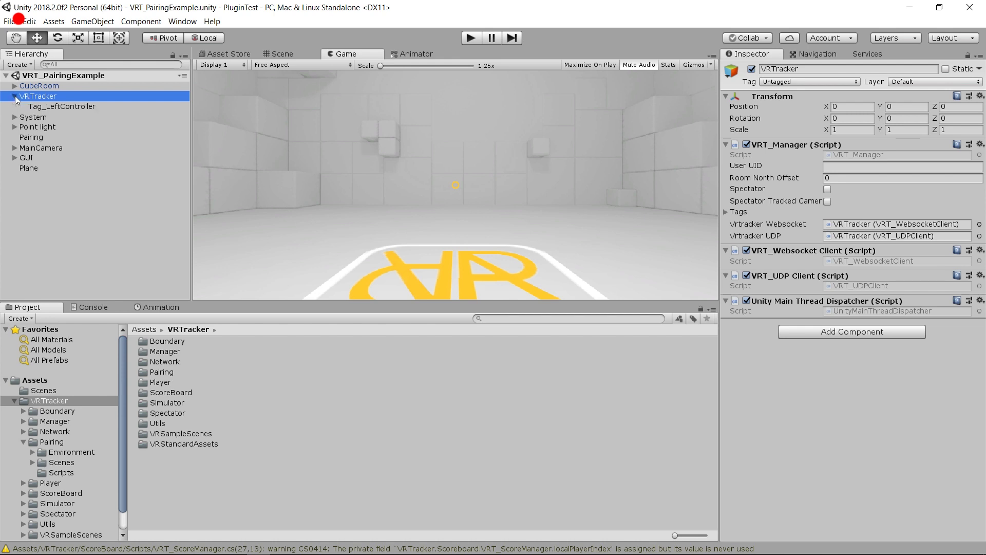
pyautogui.click(57, 106)
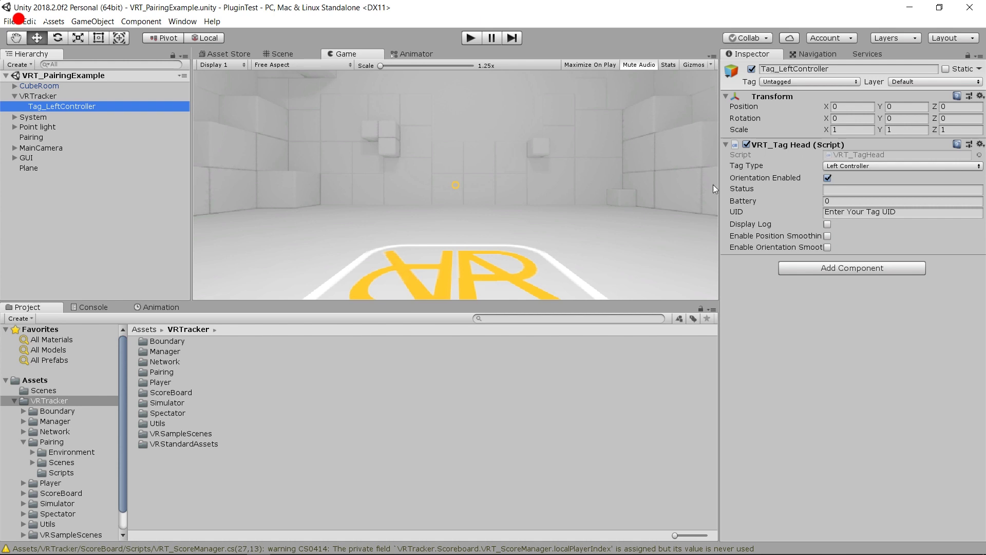
# Step: Search the project for 'VRT_Ta', then keep Tag_LeftController's tag type as Left Controller
pyautogui.click(581, 315)
pyautogui.write('VR')
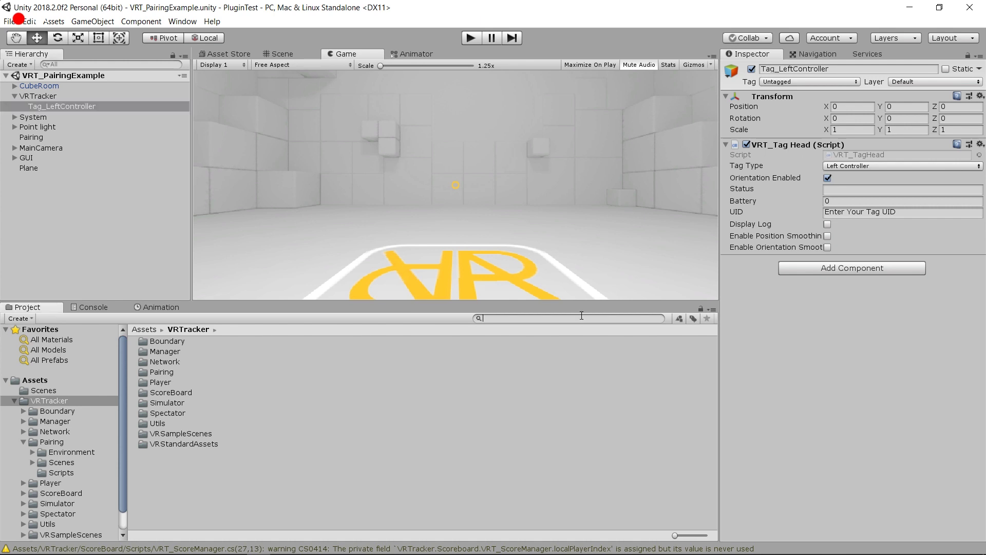
pyautogui.write('T_Ta')
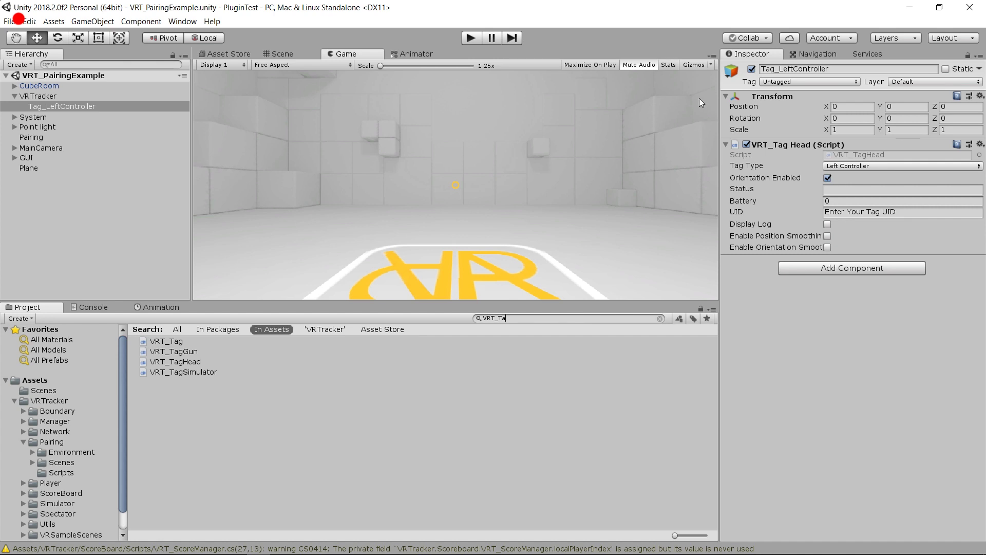
pyautogui.moveTo(791, 165)
pyautogui.click(60, 107)
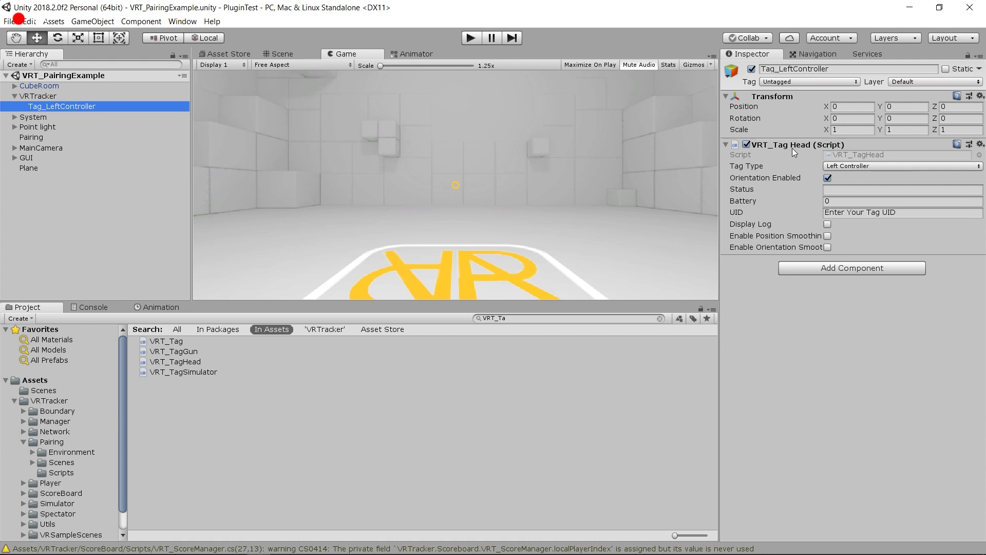
pyautogui.click(850, 167)
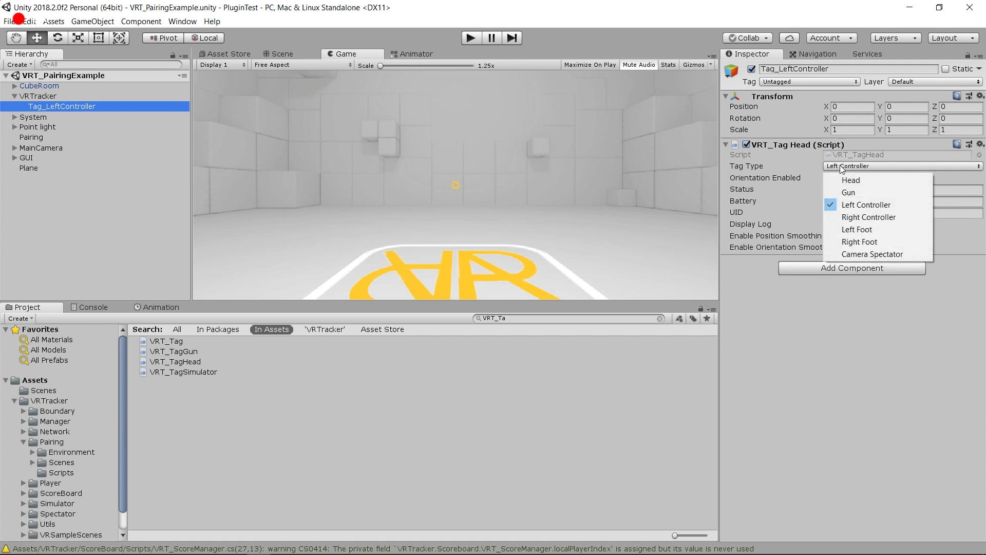
pyautogui.click(883, 205)
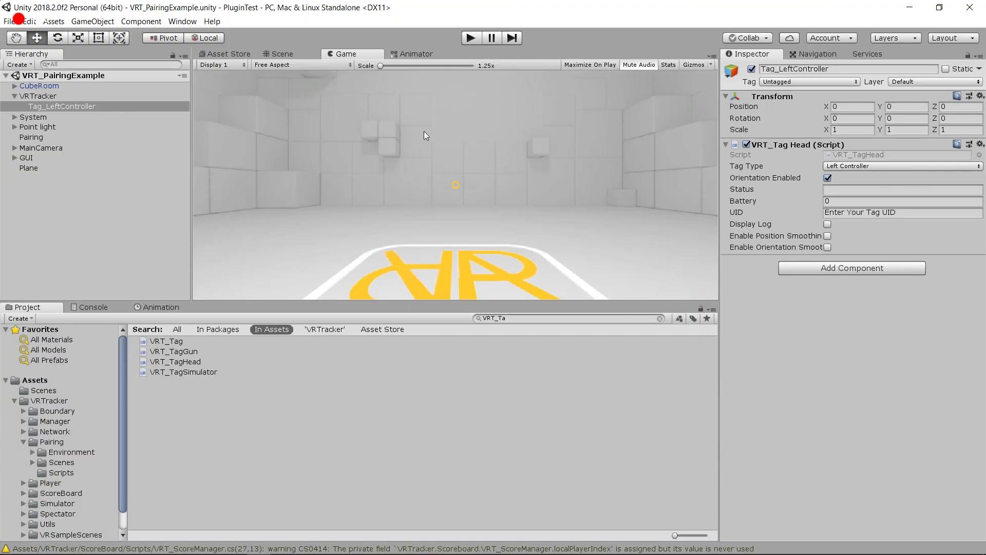
# Step: Play the scene, inspect Cube's VRT_Follow Tag and the DontDestroyOnLoad VRTracker, then stop
pyautogui.click(470, 38)
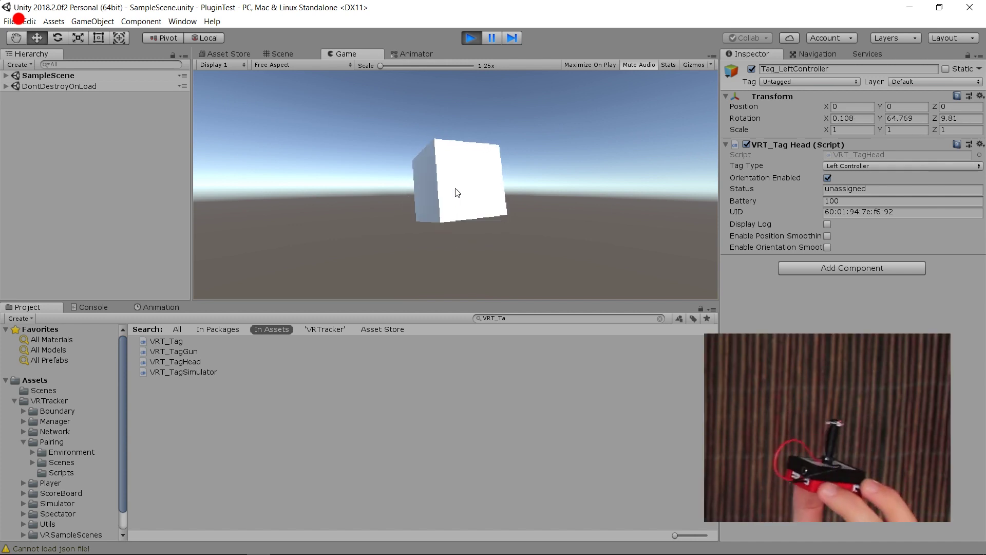
pyautogui.click(5, 76)
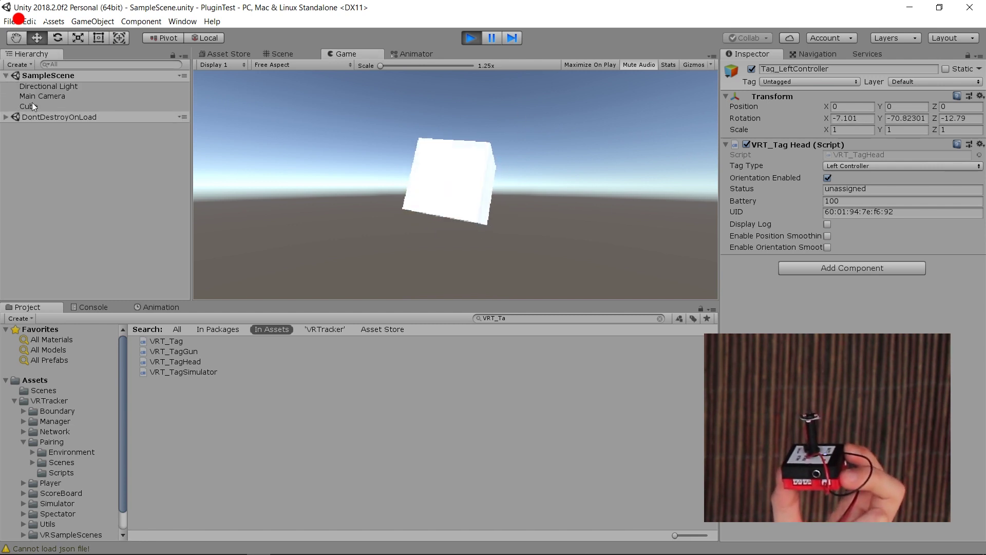
pyautogui.click(32, 105)
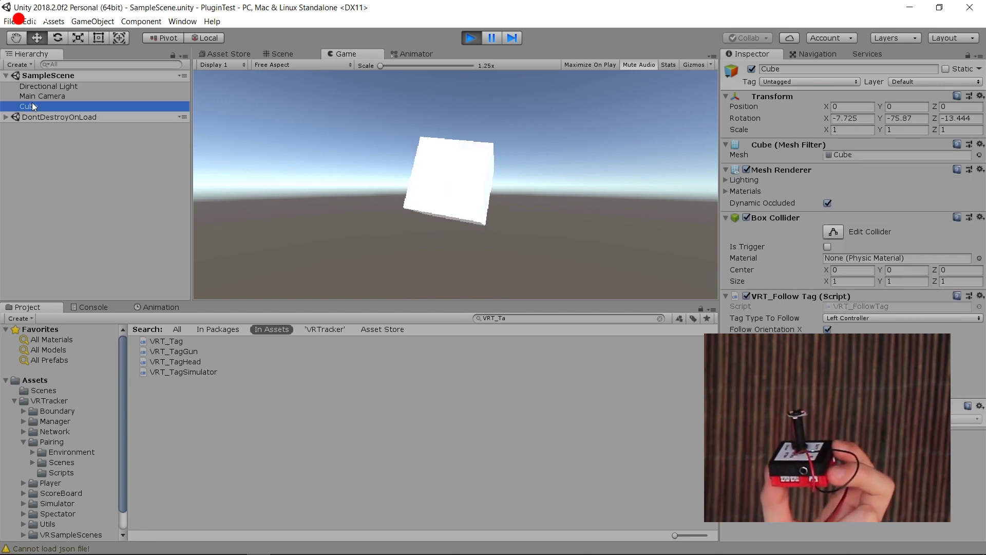
pyautogui.click(5, 119)
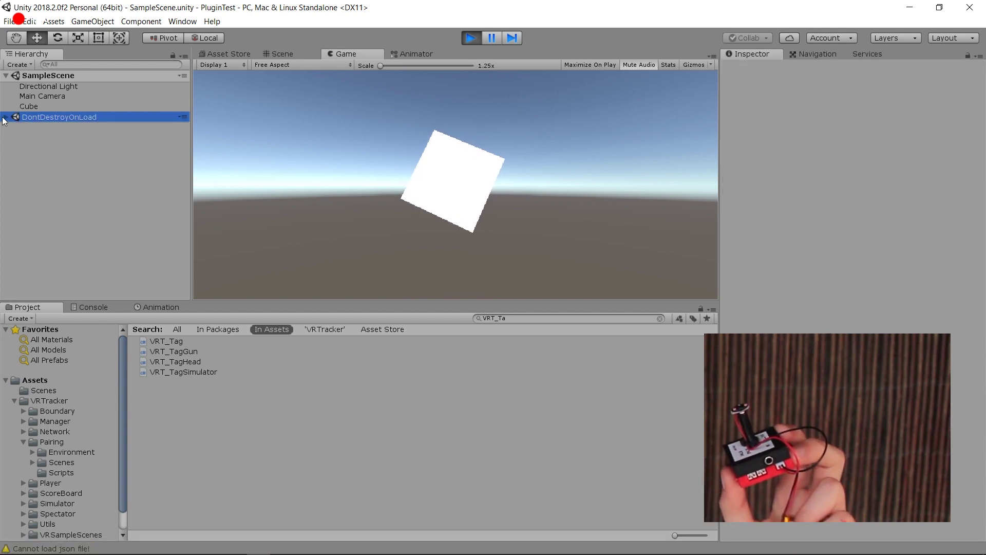
pyautogui.click(31, 127)
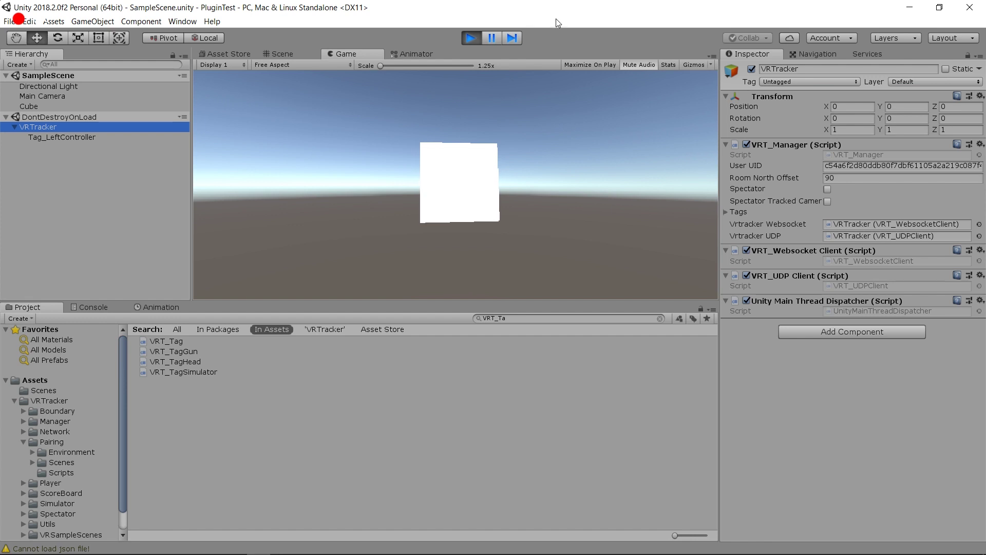
pyautogui.click(471, 38)
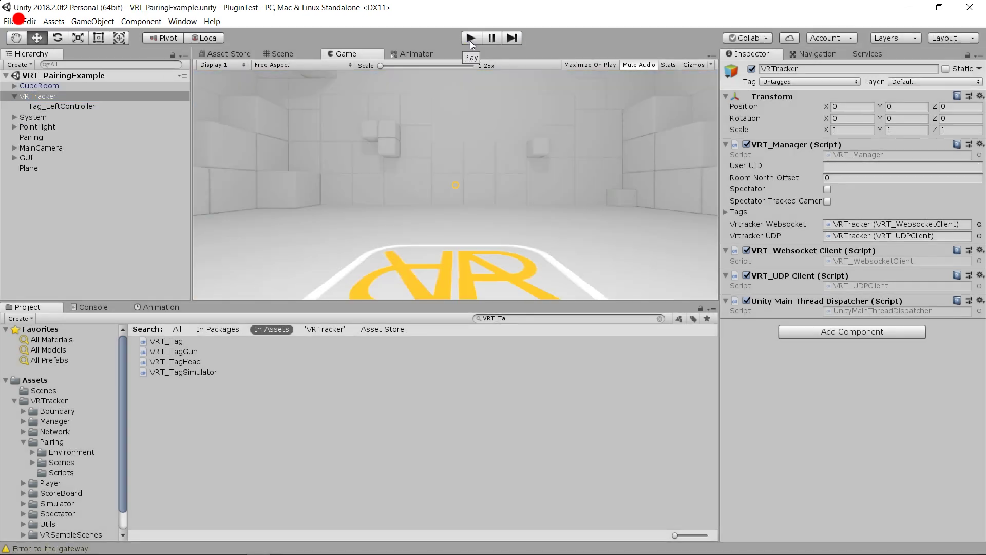
# Step: Check the Pairing object's VRT_Pairing Manager settings and play the pairing example scene again
pyautogui.click(34, 136)
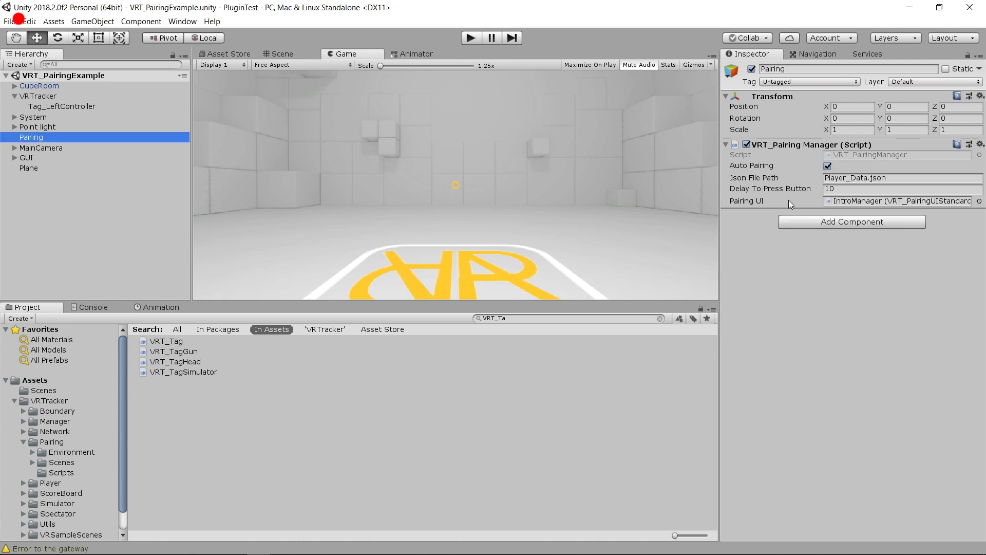
pyautogui.click(471, 38)
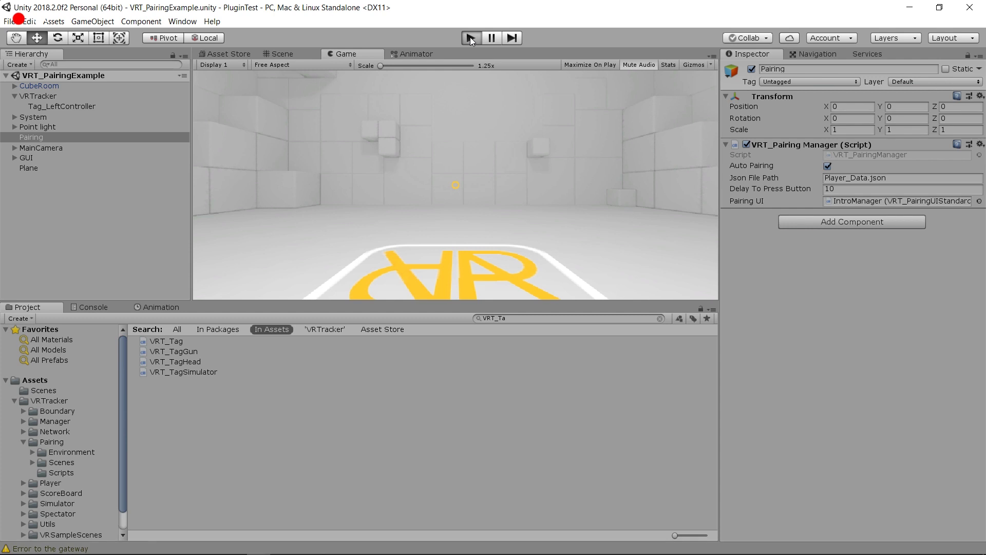